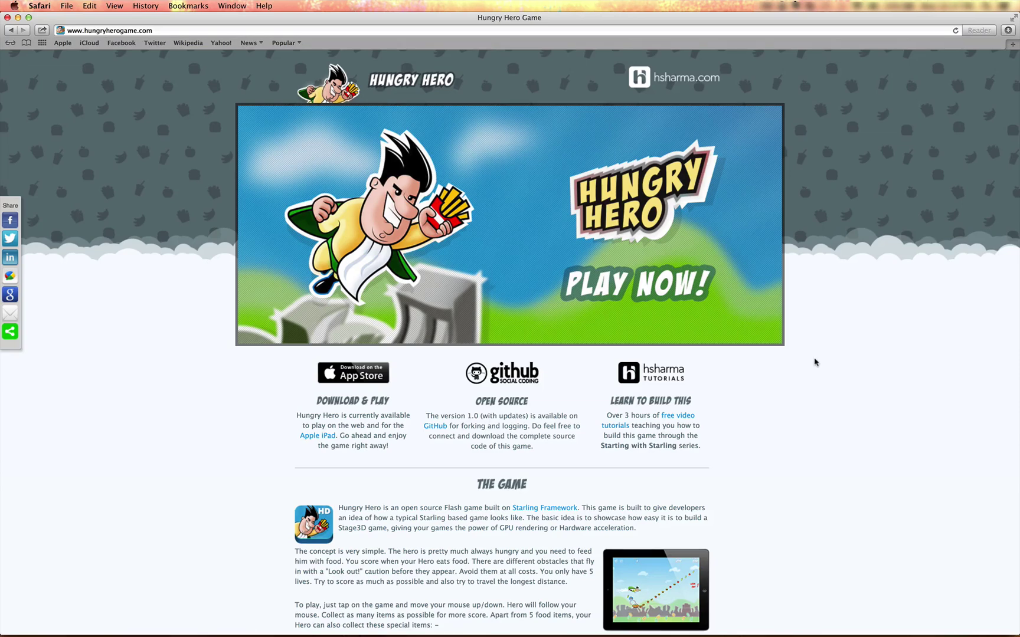
- Launch Hungry Hero from the Safari page's Play Now banner and start a game
{"action": "scroll", "coordinate": [816, 361], "scroll_direction": "down", "scroll_amount": 5}
{"action": "scroll", "coordinate": [815, 361], "scroll_direction": "up", "scroll_amount": 4}
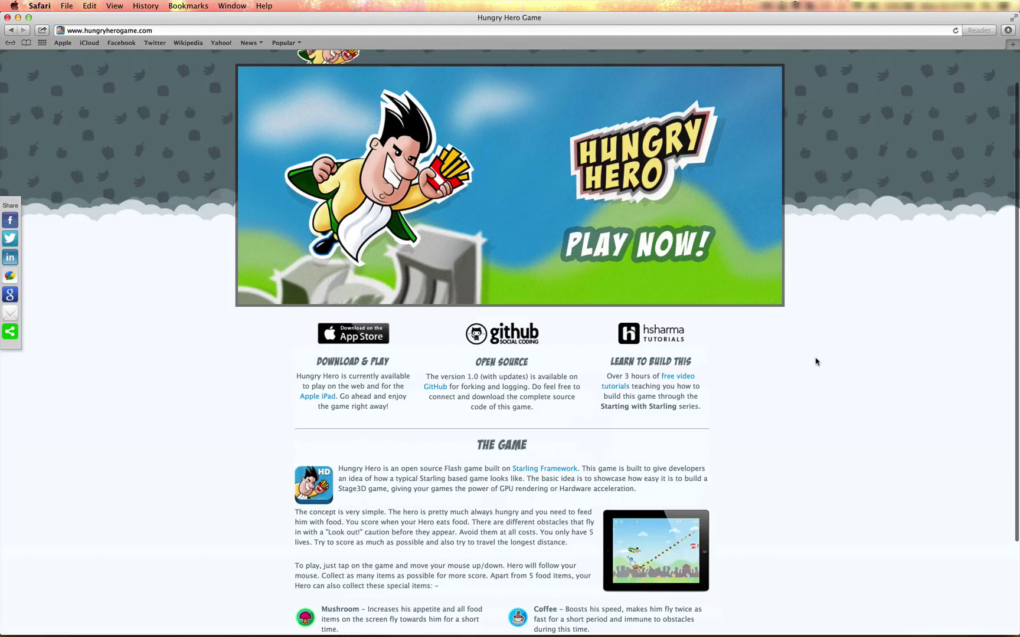
{"action": "scroll", "coordinate": [815, 361], "scroll_direction": "up", "scroll_amount": 2}
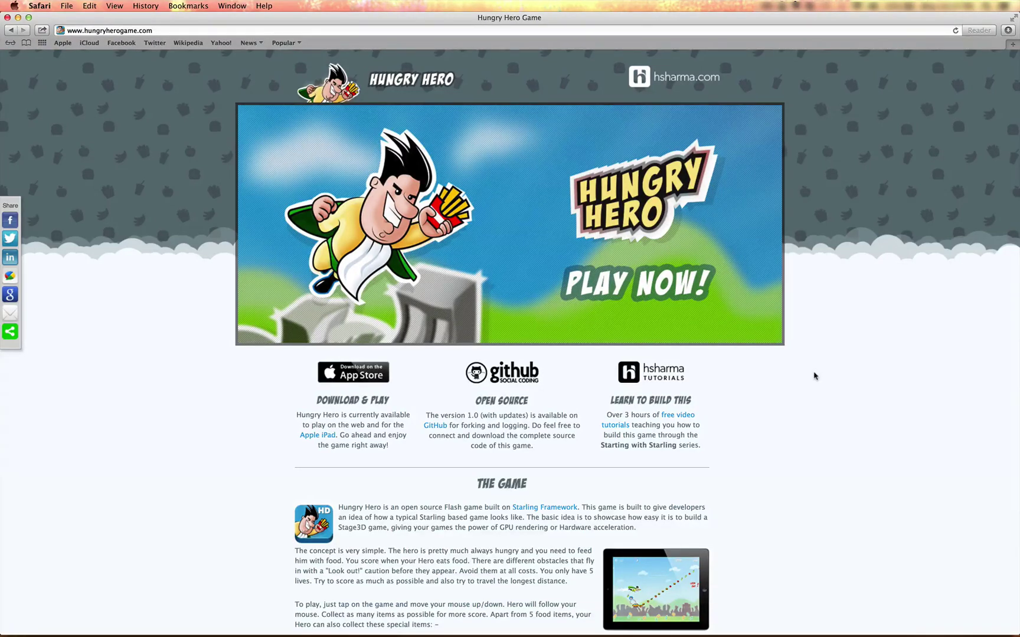
{"action": "scroll", "coordinate": [814, 376], "scroll_direction": "down", "scroll_amount": 5}
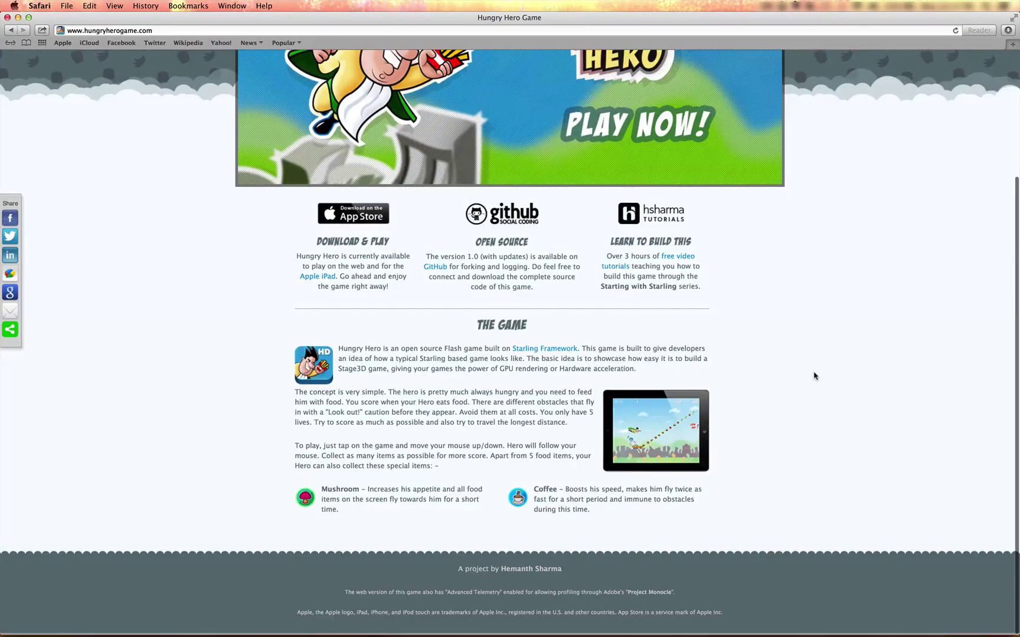
{"action": "scroll", "coordinate": [813, 376], "scroll_direction": "up", "scroll_amount": 1}
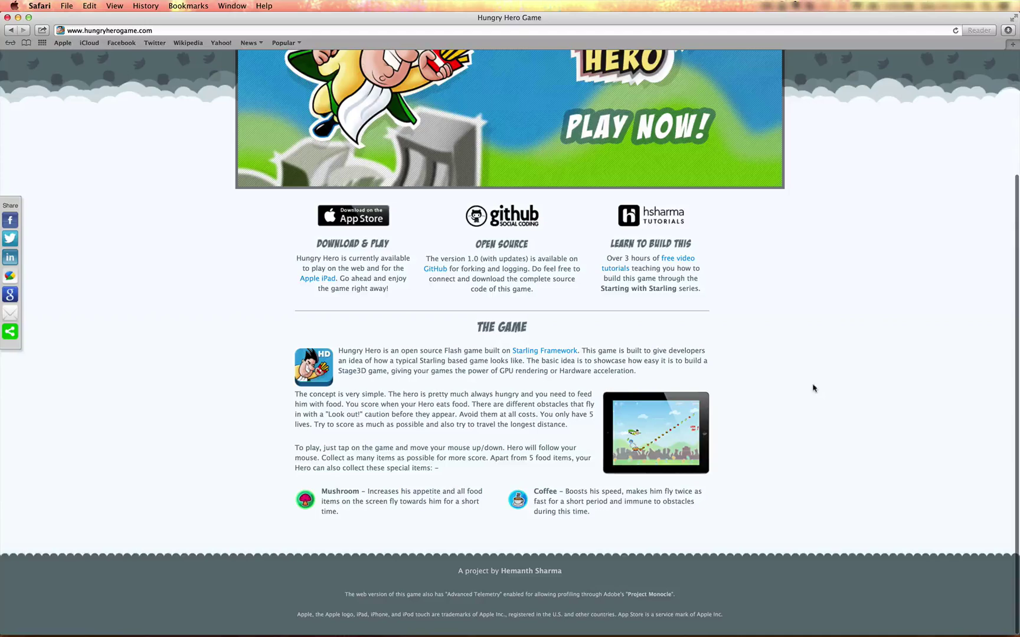
{"action": "scroll", "coordinate": [813, 388], "scroll_direction": "up", "scroll_amount": 5}
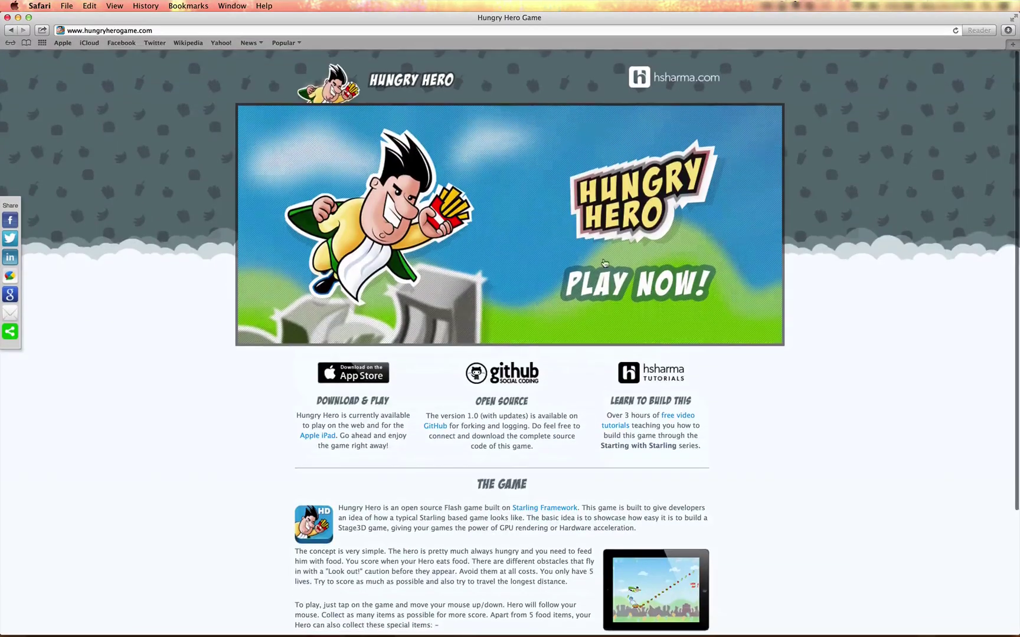
{"action": "left_click", "coordinate": [605, 263]}
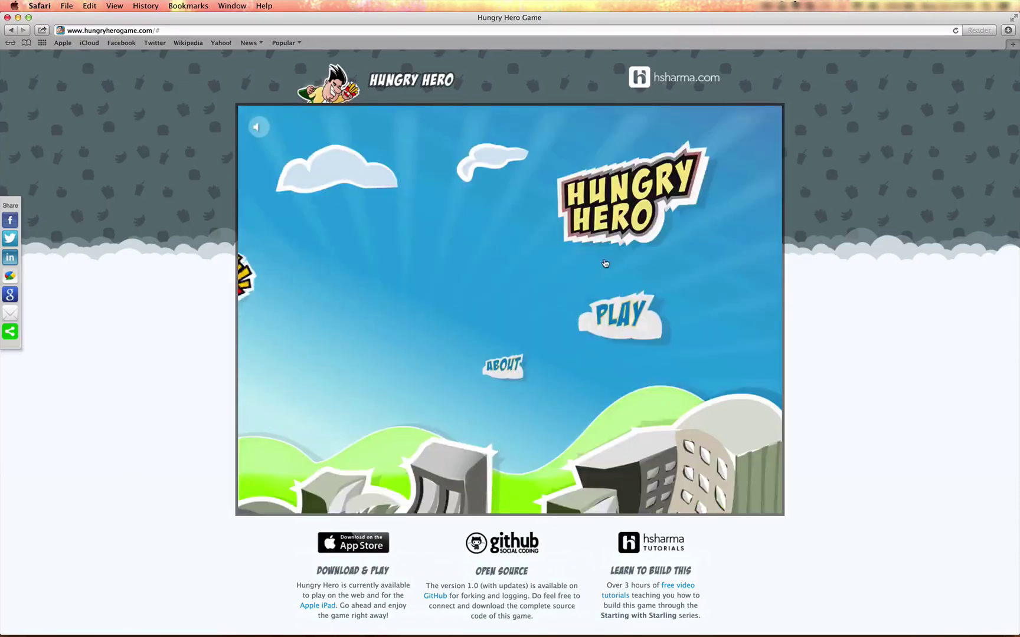
{"action": "left_click", "coordinate": [626, 311]}
{"action": "left_click", "coordinate": [543, 309]}
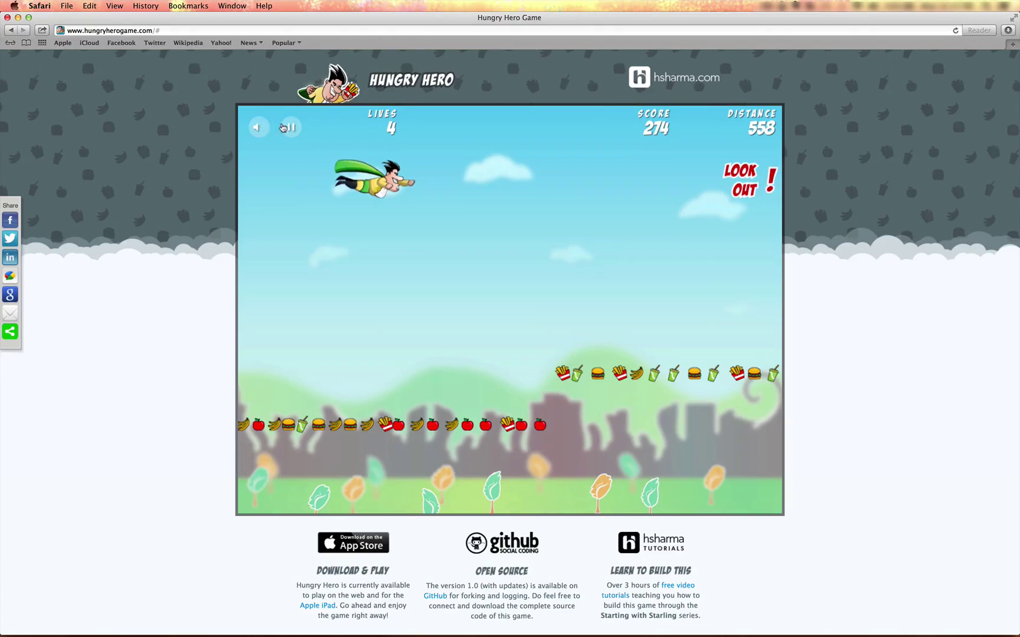
- Mute the Hungry Hero game's sound
{"action": "left_click", "coordinate": [258, 127]}
{"action": "scroll", "coordinate": [849, 359], "scroll_direction": "down", "scroll_amount": 2}
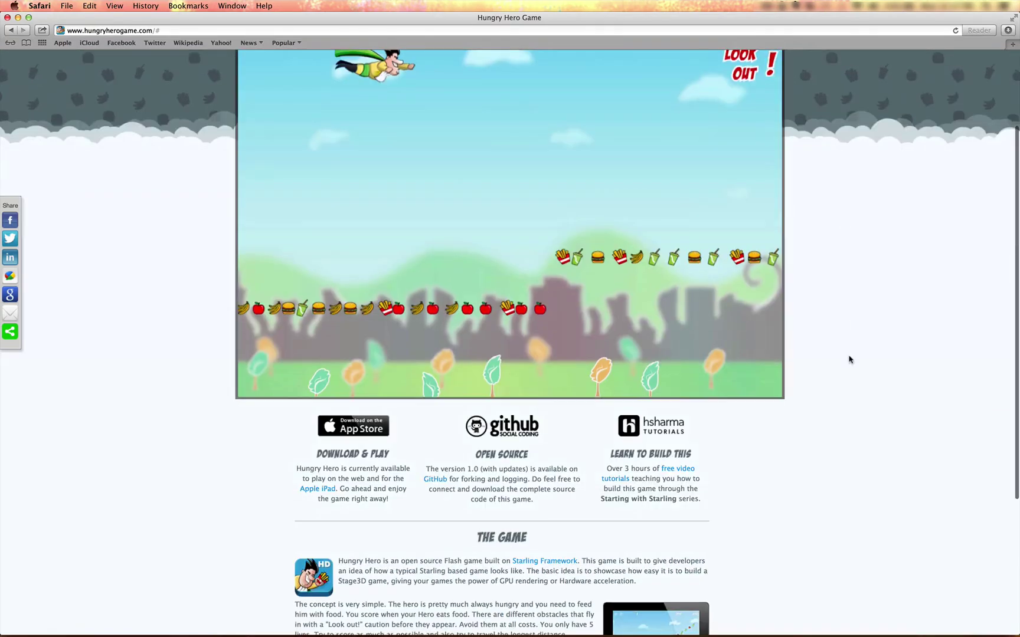
{"action": "scroll", "coordinate": [849, 360], "scroll_direction": "up", "scroll_amount": 2}
{"action": "scroll", "coordinate": [849, 359], "scroll_direction": "down", "scroll_amount": 5}
{"action": "scroll", "coordinate": [849, 359], "scroll_direction": "up", "scroll_amount": 5}
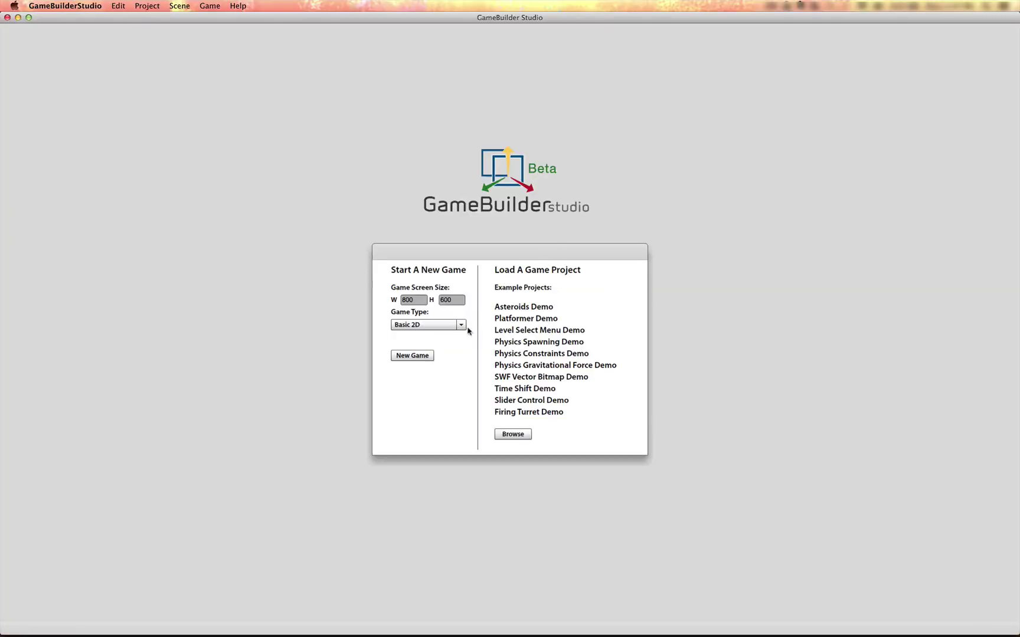
- Start a new empty game project, then select the HungryHeroDemo folder in Finder
{"action": "left_click", "coordinate": [413, 356]}
{"action": "key", "text": "super+Tab"}
{"action": "left_click", "coordinate": [226, 324]}
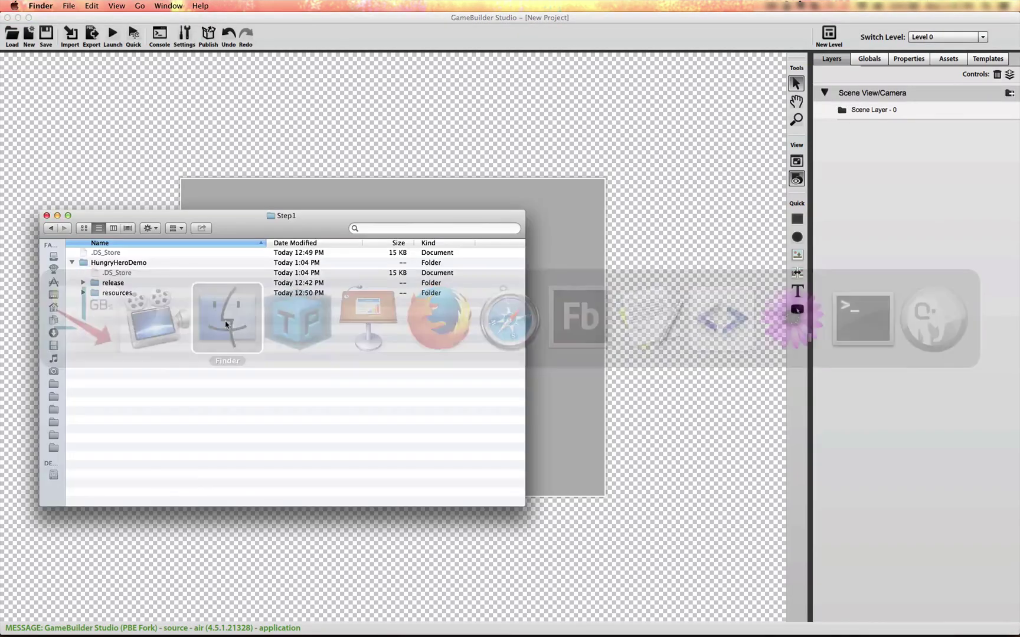
{"action": "left_click", "coordinate": [105, 265]}
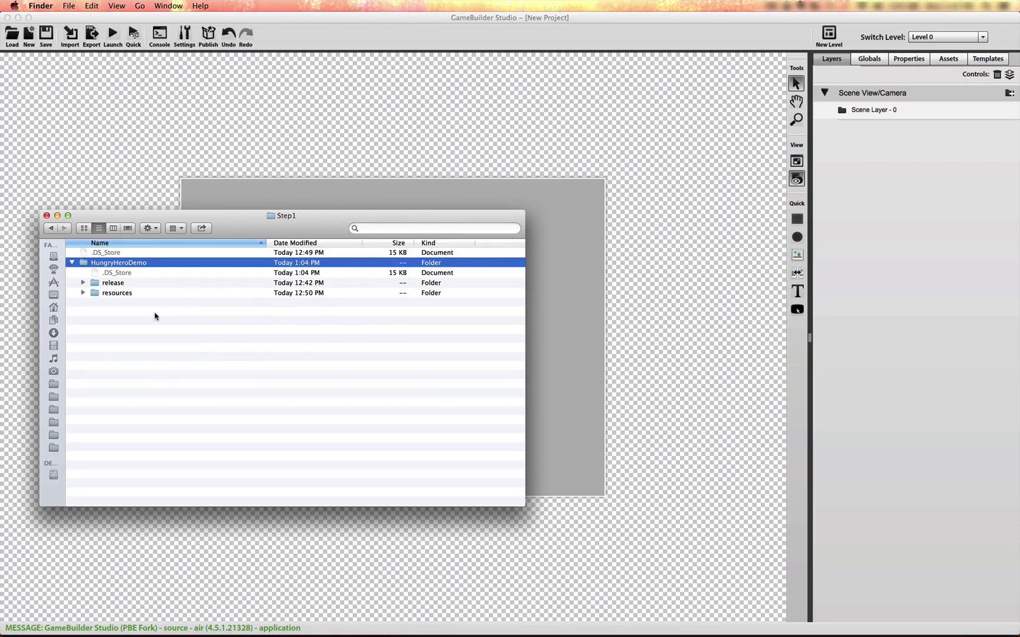
- In the save dialog, choose the HungryHeroDemo folder and name the file HungryHeroDemo
{"action": "left_click", "coordinate": [288, 35]}
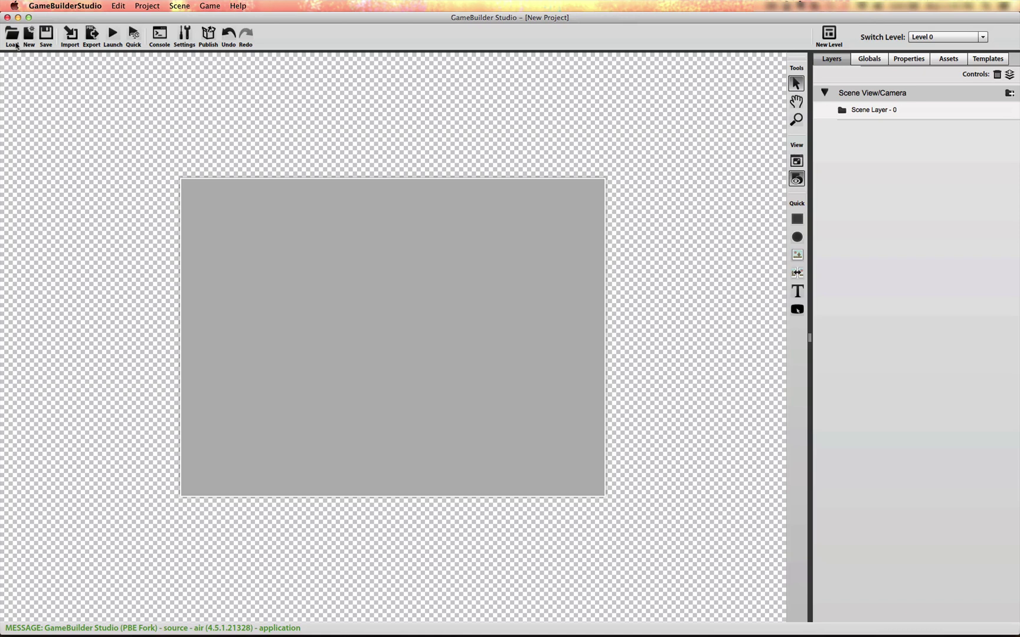
{"action": "left_click", "coordinate": [46, 34]}
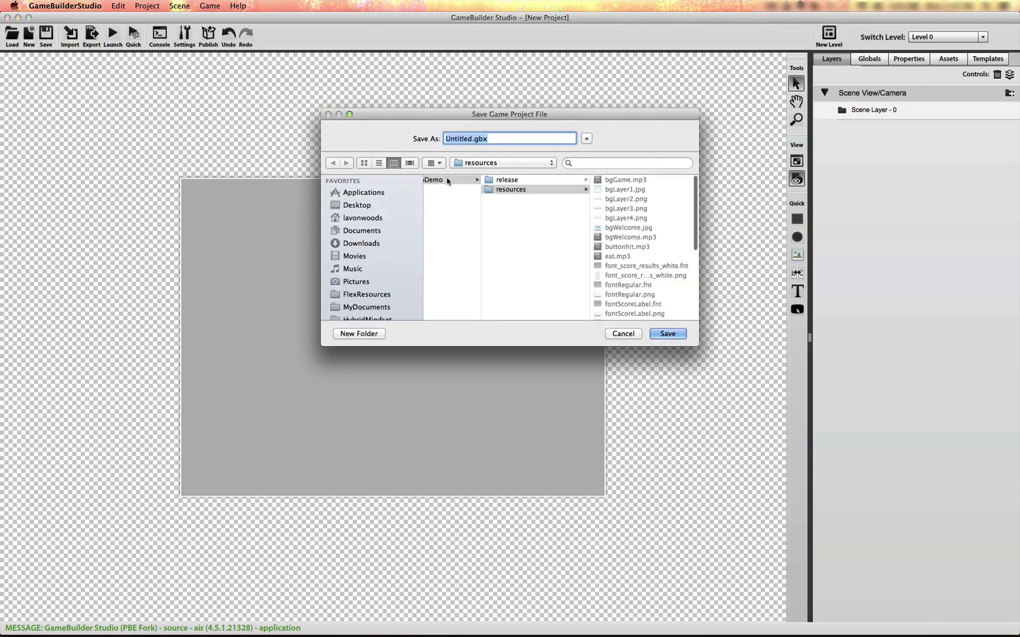
{"action": "left_click", "coordinate": [448, 183]}
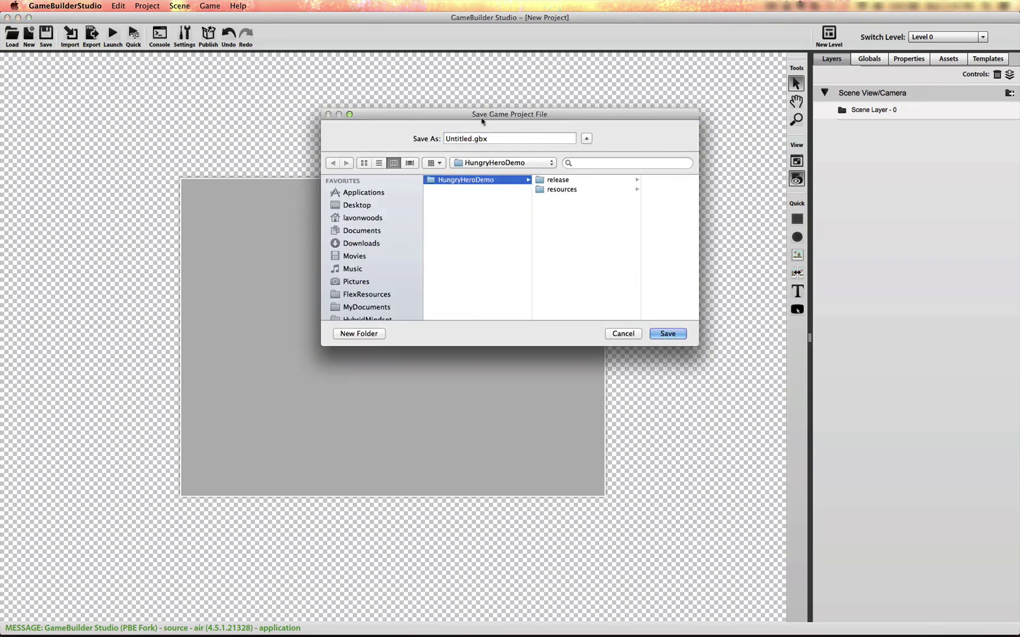
{"action": "left_click", "coordinate": [470, 141]}
{"action": "type", "text": "Hungry"}
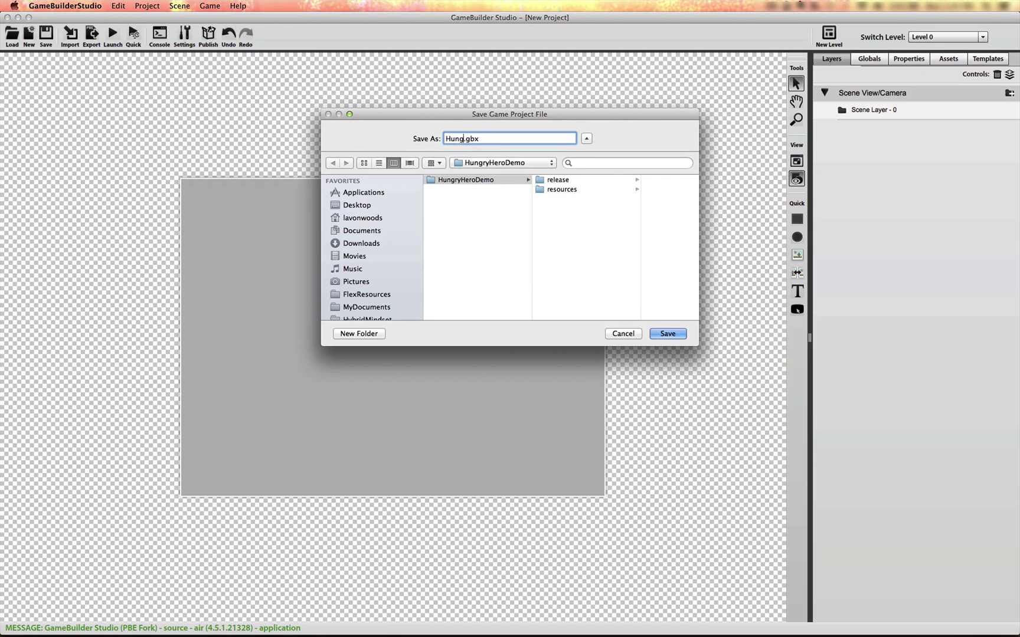
{"action": "type", "text": "HeroDemo"}
- Save HungryHeroDemo.gbx and list the resources folder's files in Finder
{"action": "left_click", "coordinate": [667, 333]}
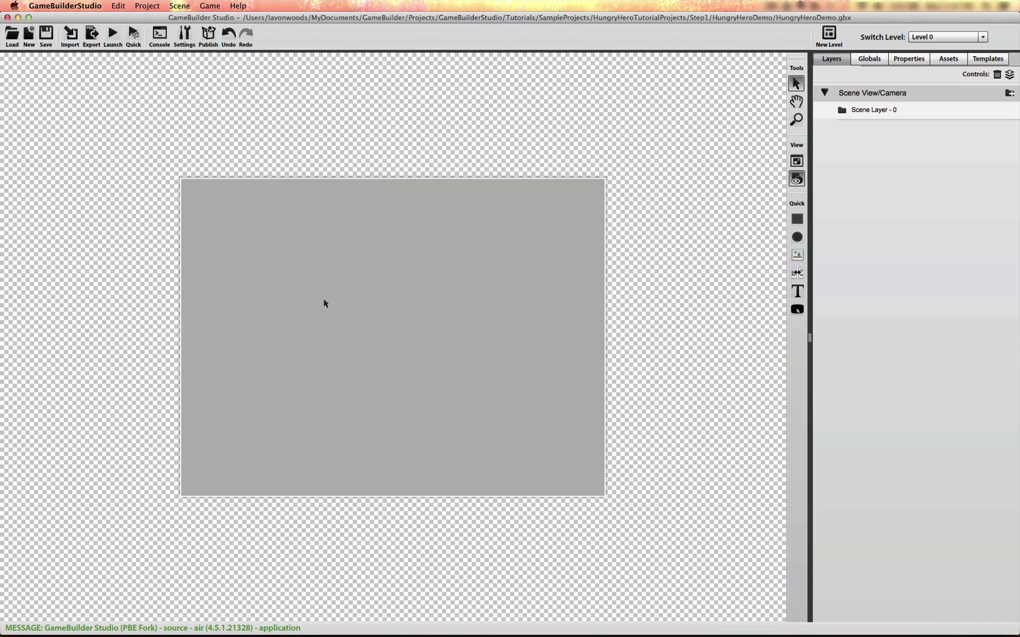
{"action": "key", "text": "super+Tab"}
{"action": "left_click", "coordinate": [157, 319]}
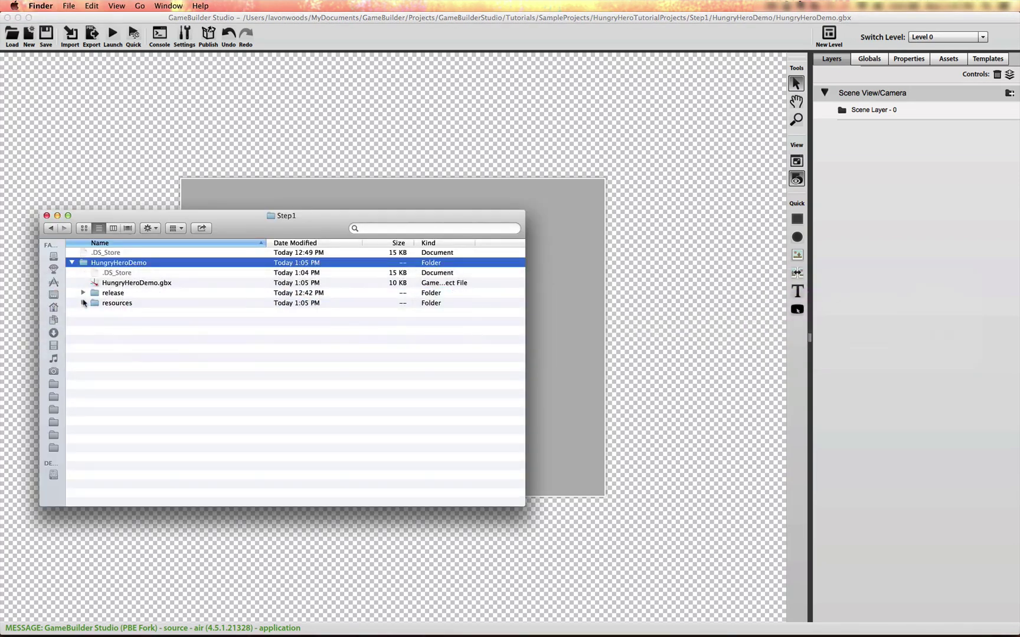
{"action": "left_click", "coordinate": [83, 303]}
{"action": "scroll", "coordinate": [115, 305], "scroll_direction": "down", "scroll_amount": 5}
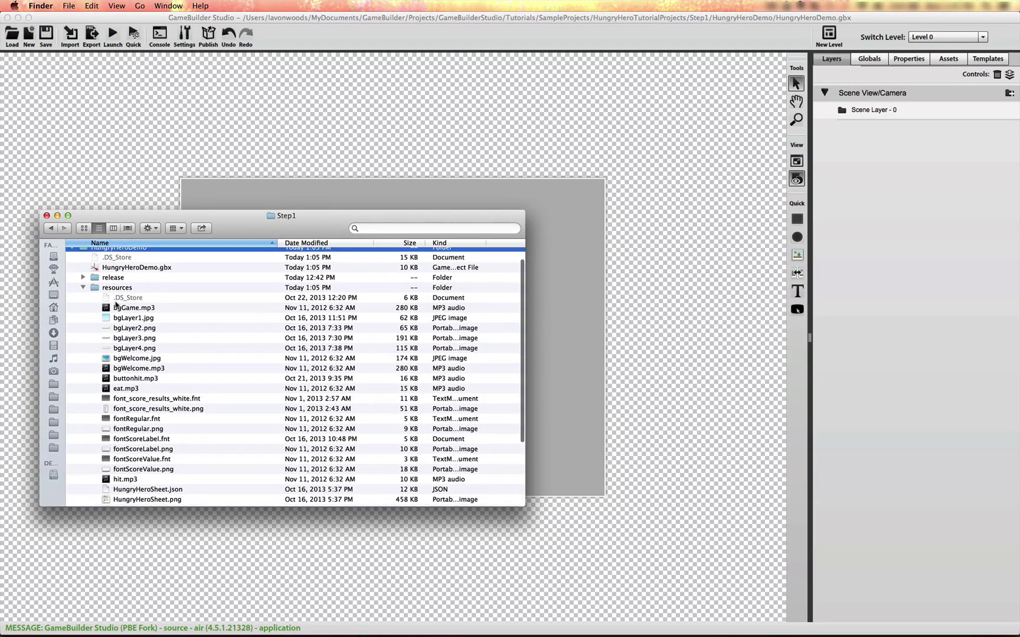
{"action": "scroll", "coordinate": [116, 305], "scroll_direction": "down", "scroll_amount": 3}
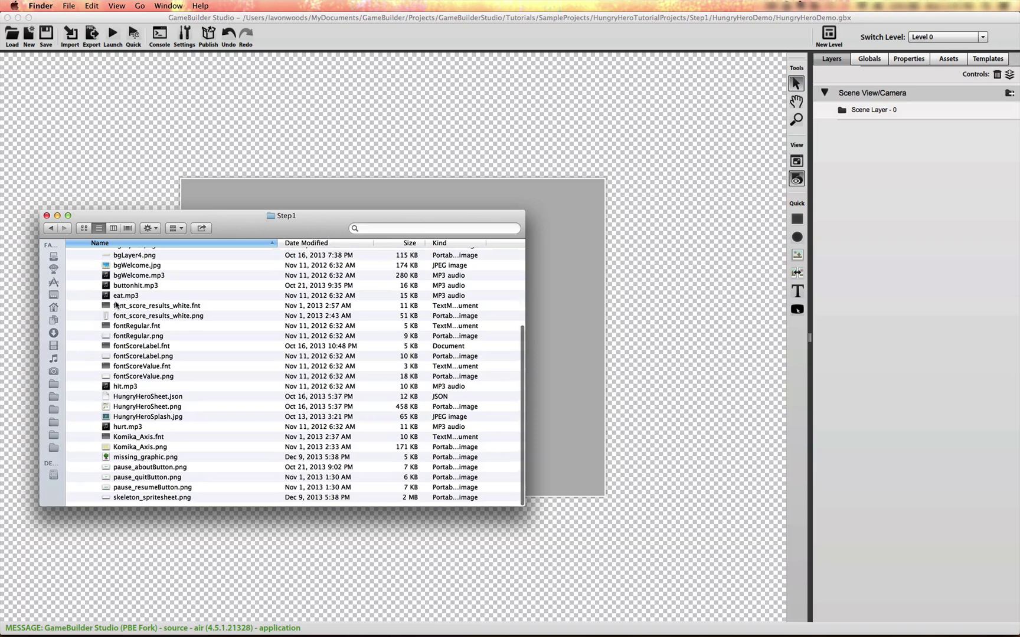
{"action": "scroll", "coordinate": [140, 402], "scroll_direction": "up", "scroll_amount": 3}
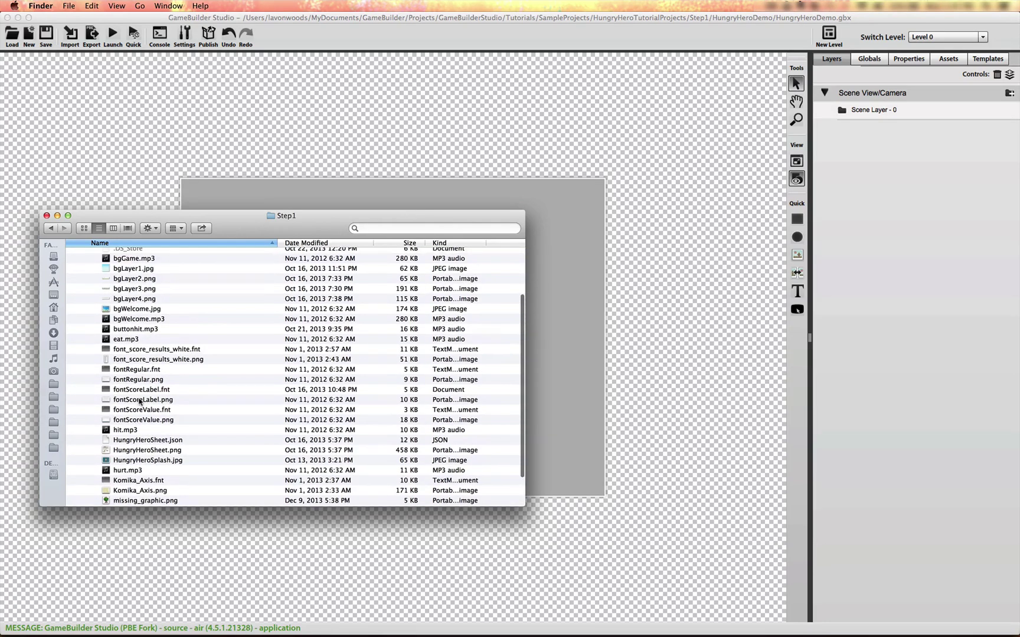
{"action": "scroll", "coordinate": [140, 402], "scroll_direction": "down", "scroll_amount": 2}
{"action": "scroll", "coordinate": [140, 402], "scroll_direction": "up", "scroll_amount": 4}
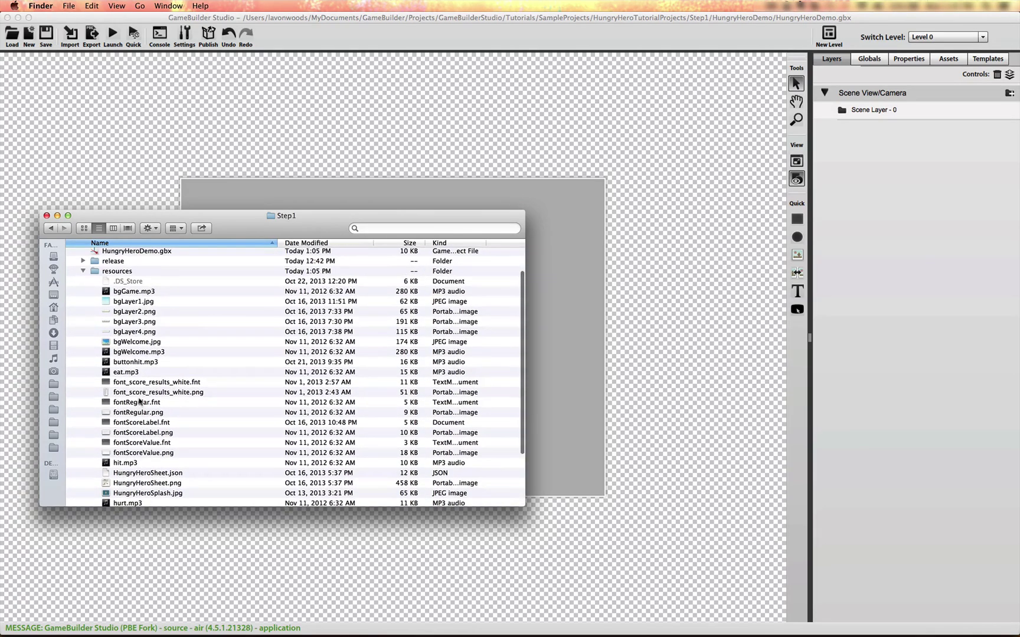
- Quick Look preview fontScoreLabel.png and fontRegular.png
{"action": "left_click", "coordinate": [156, 434]}
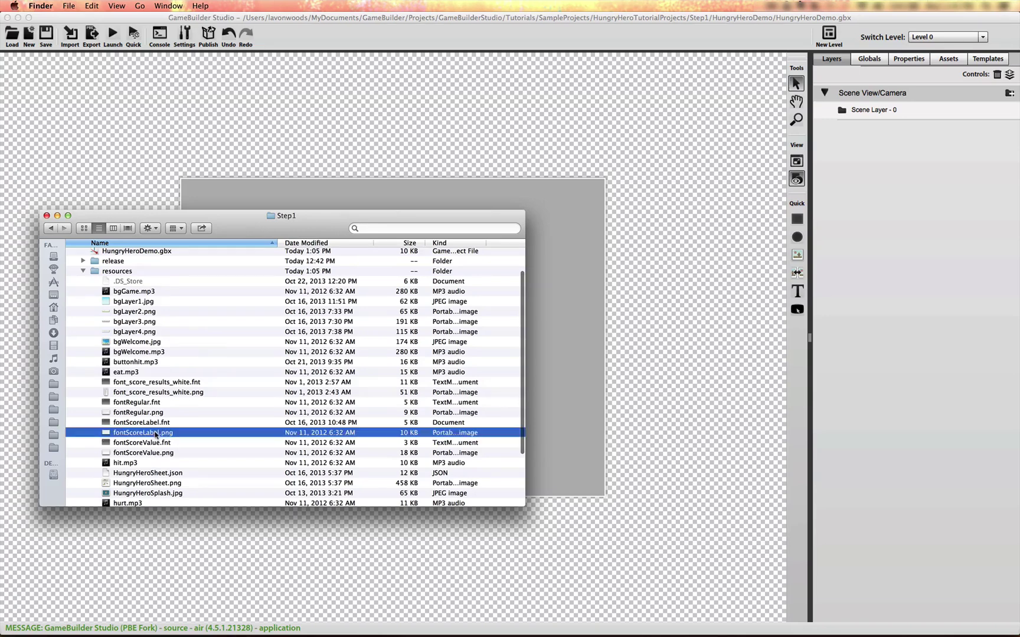
{"action": "key", "text": "space"}
{"action": "key", "text": "Up"}
{"action": "key", "text": "Up"}
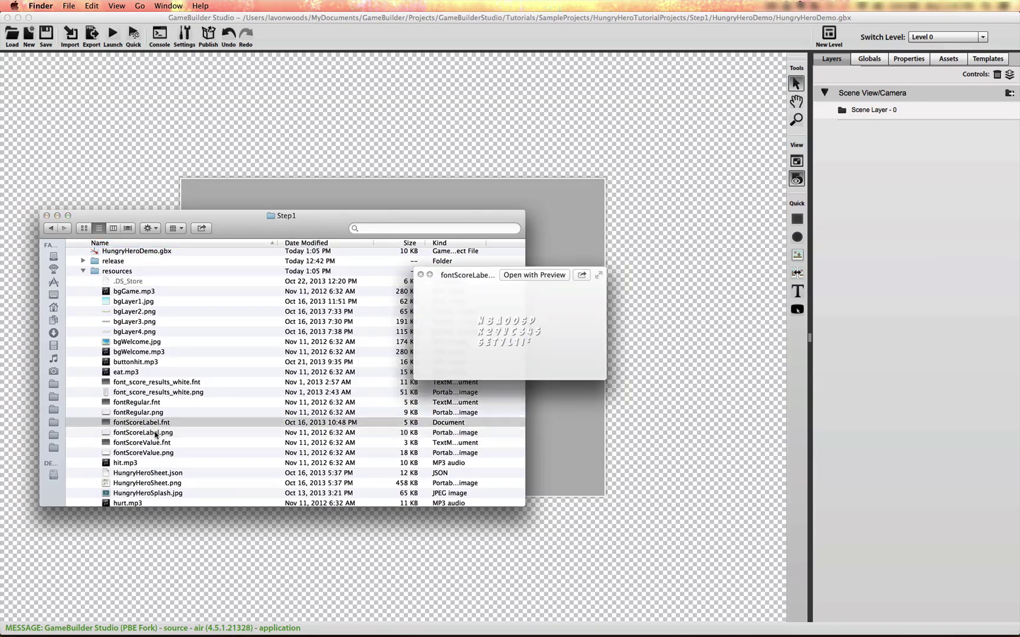
{"action": "key", "text": "space"}
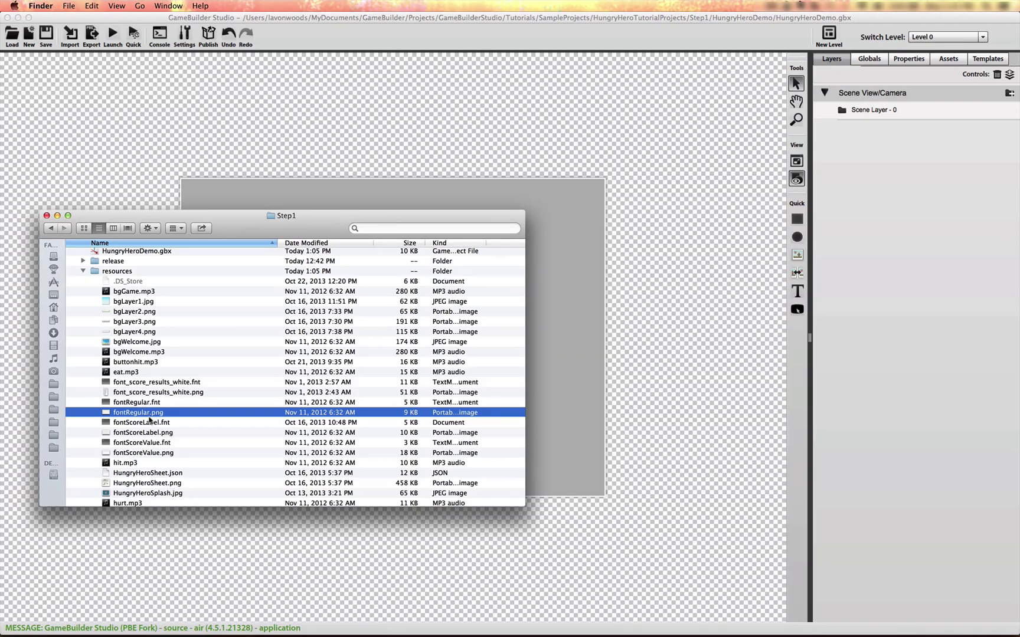
- Preview the HungryHeroSheet.png sprite sheet in Quick Look, then close it
{"action": "scroll", "coordinate": [149, 420], "scroll_direction": "down", "scroll_amount": 3}
{"action": "left_click", "coordinate": [165, 447]}
{"action": "key", "text": "space"}
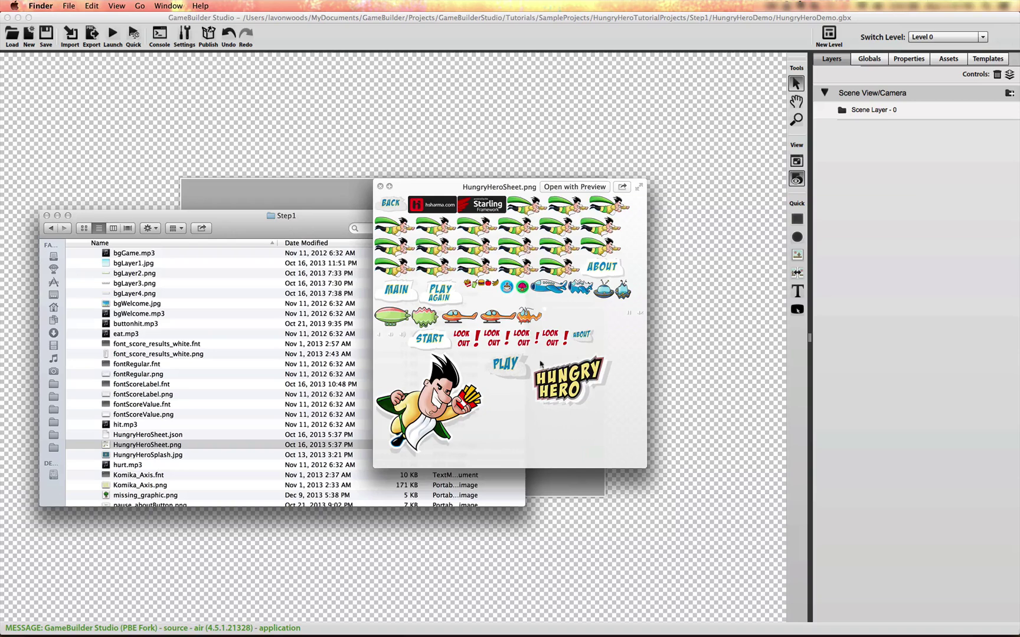
{"action": "key", "text": "space"}
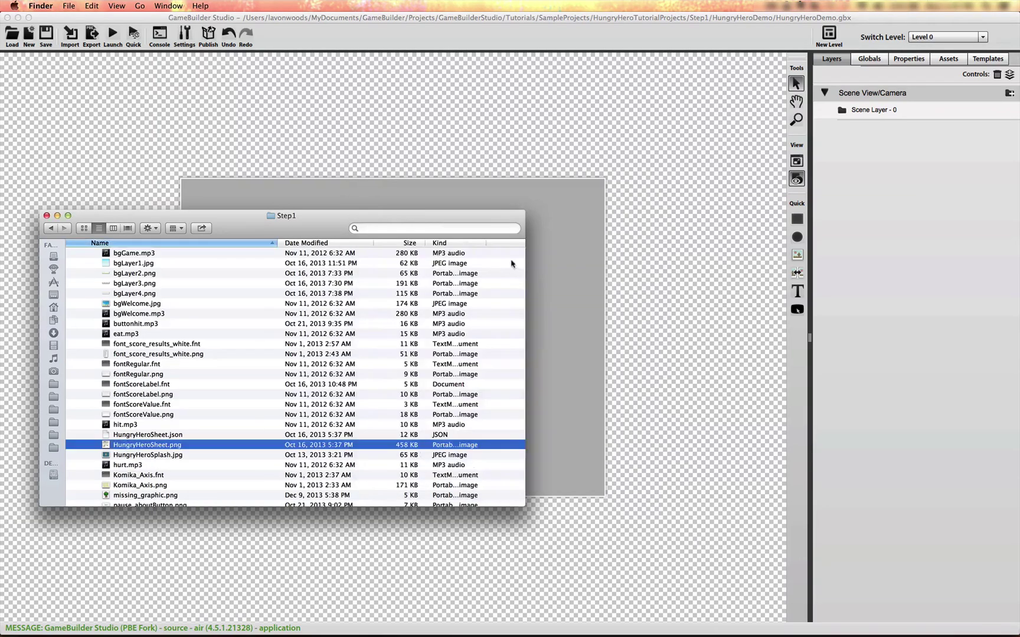
- Import all resources files except missing_graphic.png as assets, then select the hungryherosheet sprite sheet
{"action": "left_click", "coordinate": [381, 38]}
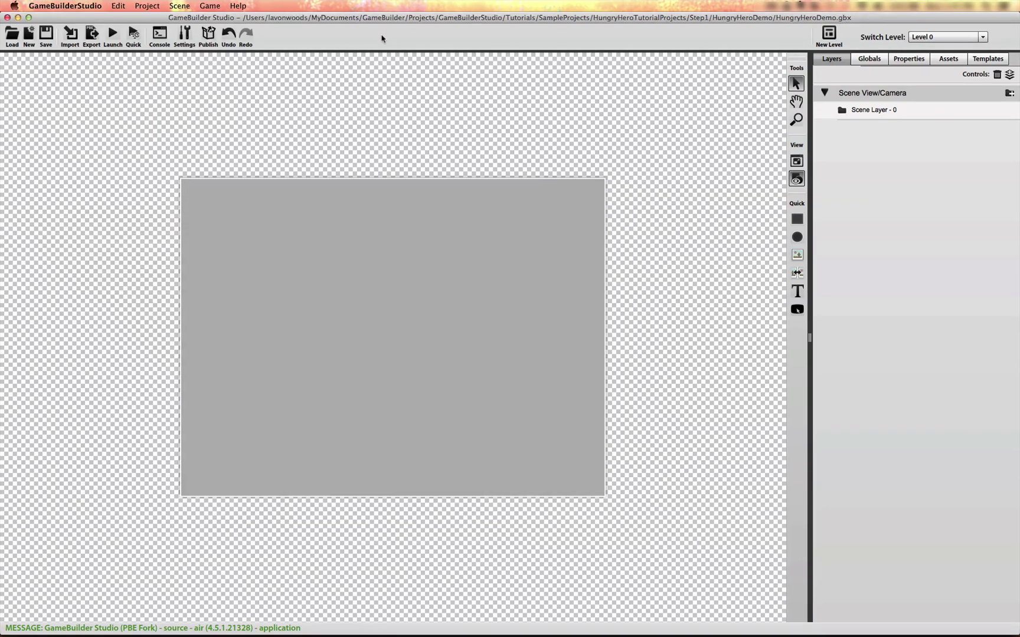
{"action": "left_click", "coordinate": [950, 59]}
{"action": "left_click", "coordinate": [998, 74]}
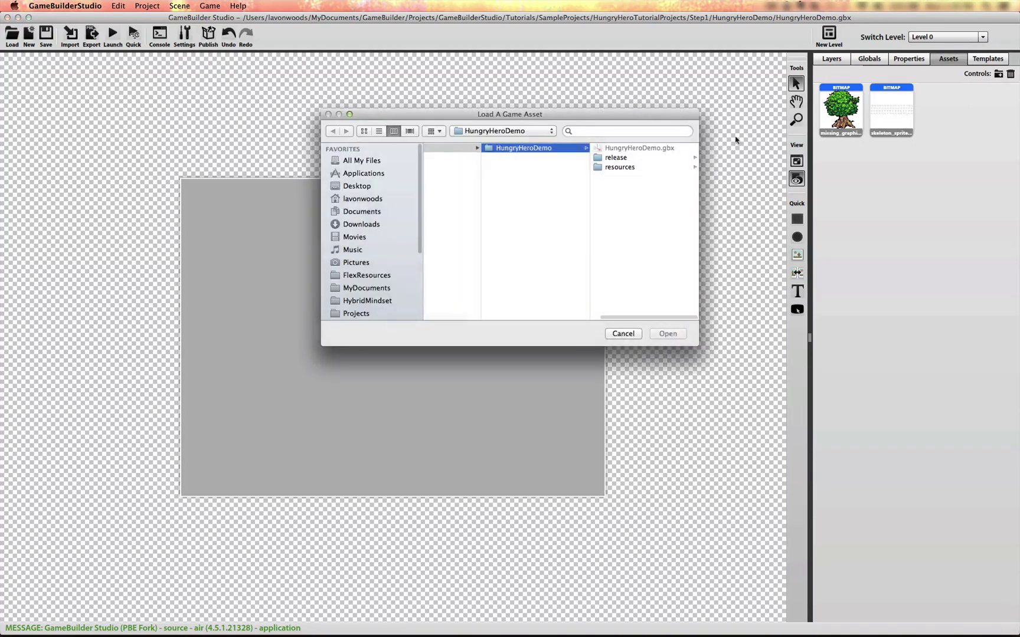
{"action": "left_click", "coordinate": [625, 167]}
{"action": "left_click", "coordinate": [624, 148]}
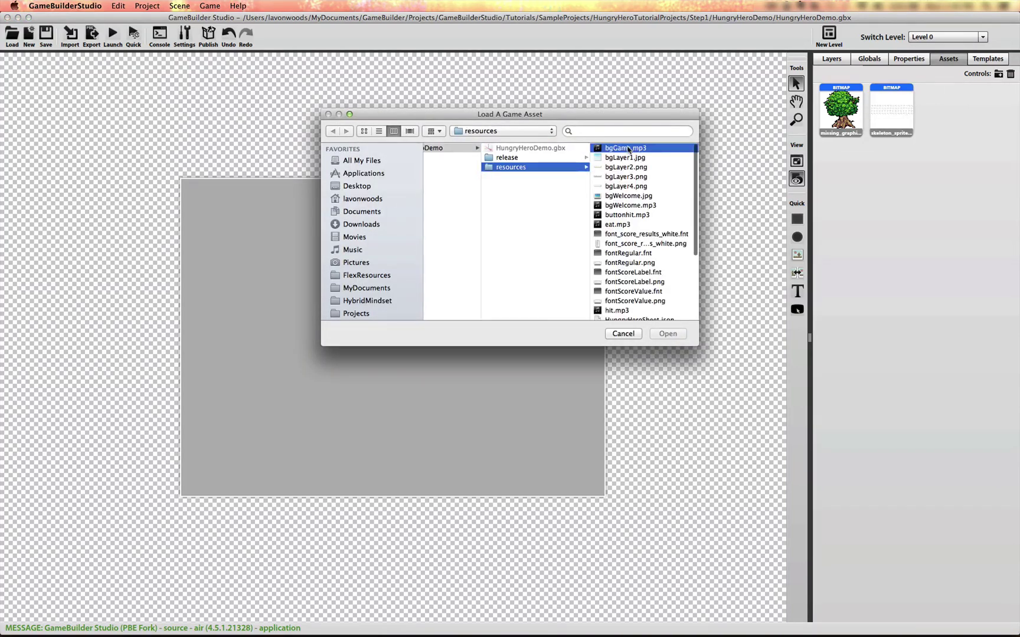
{"action": "scroll", "coordinate": [551, 252], "scroll_direction": "down", "scroll_amount": 5}
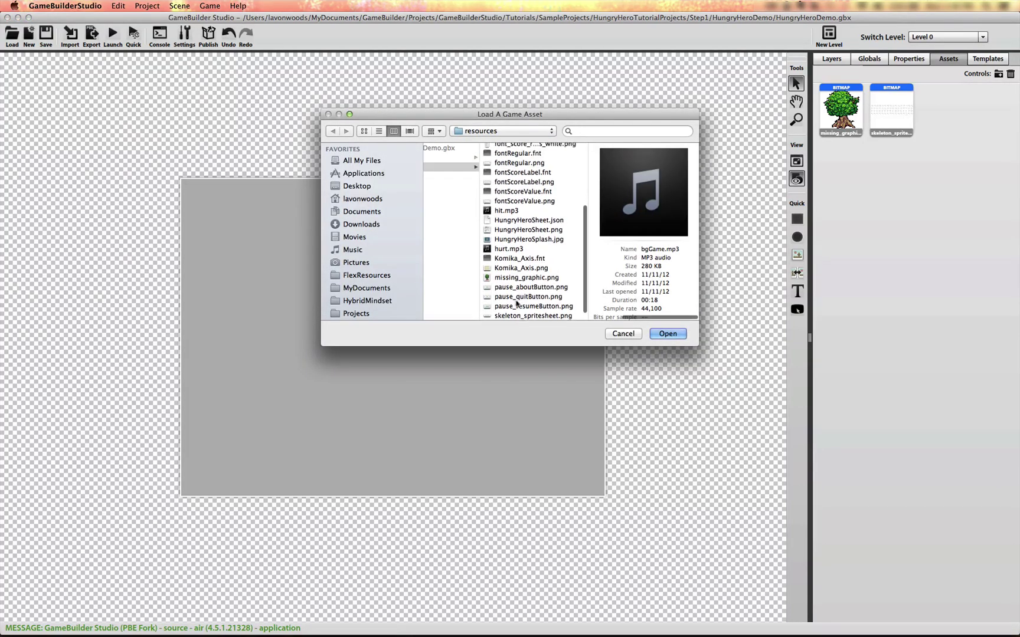
{"action": "left_click", "coordinate": [510, 297], "text": "shift"}
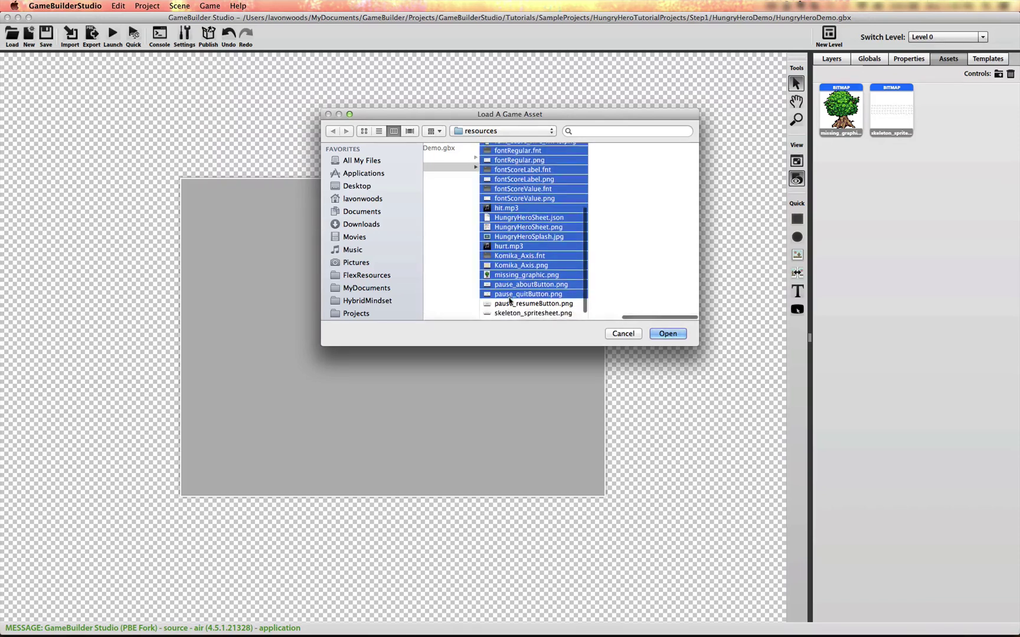
{"action": "left_click", "coordinate": [508, 308], "text": "shift"}
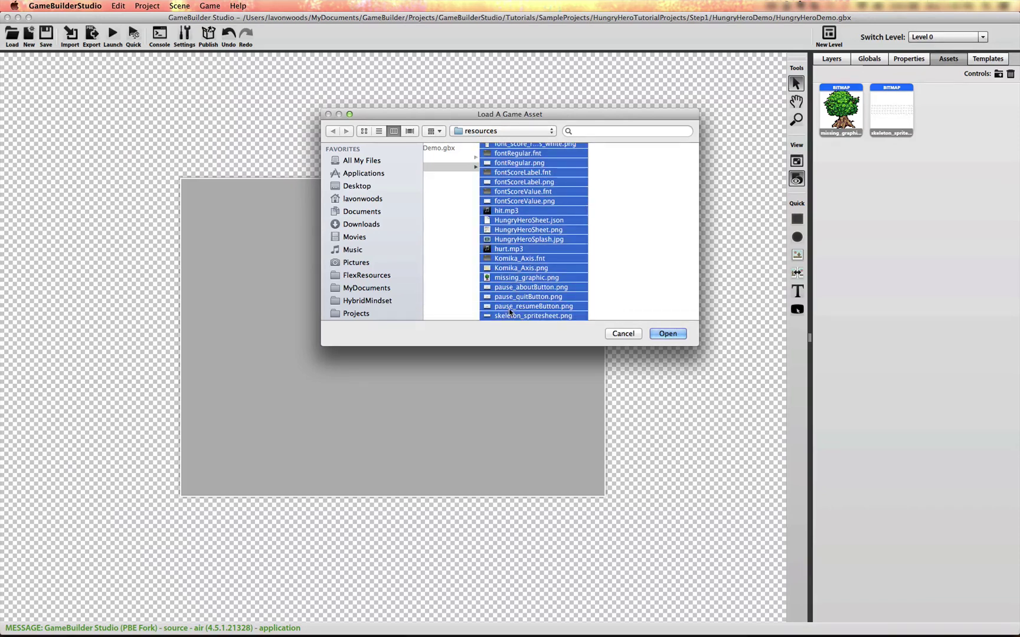
{"action": "left_click", "coordinate": [506, 278], "text": "super"}
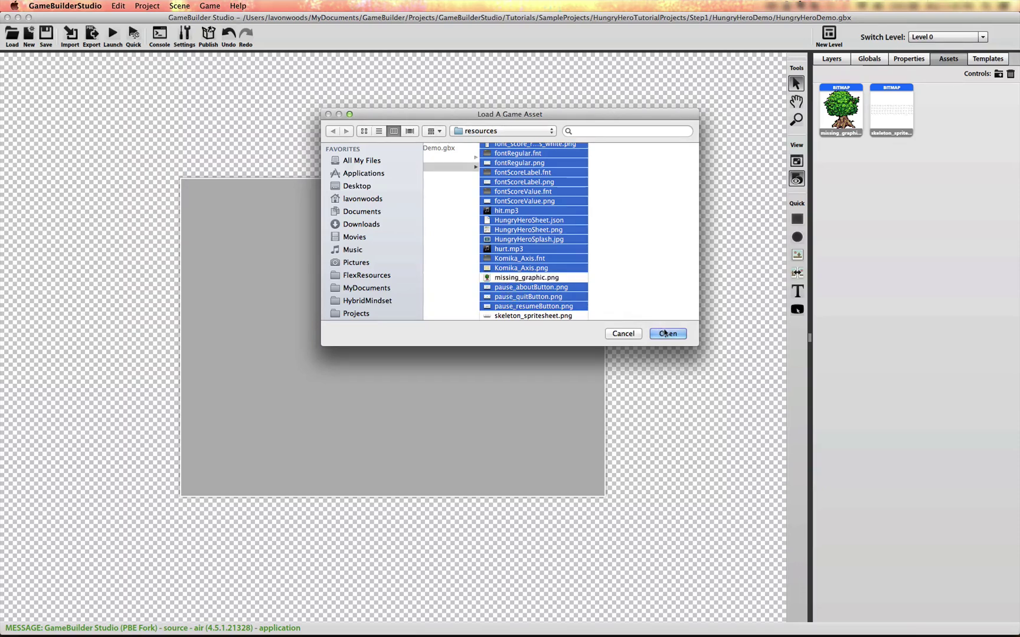
{"action": "left_click", "coordinate": [667, 334]}
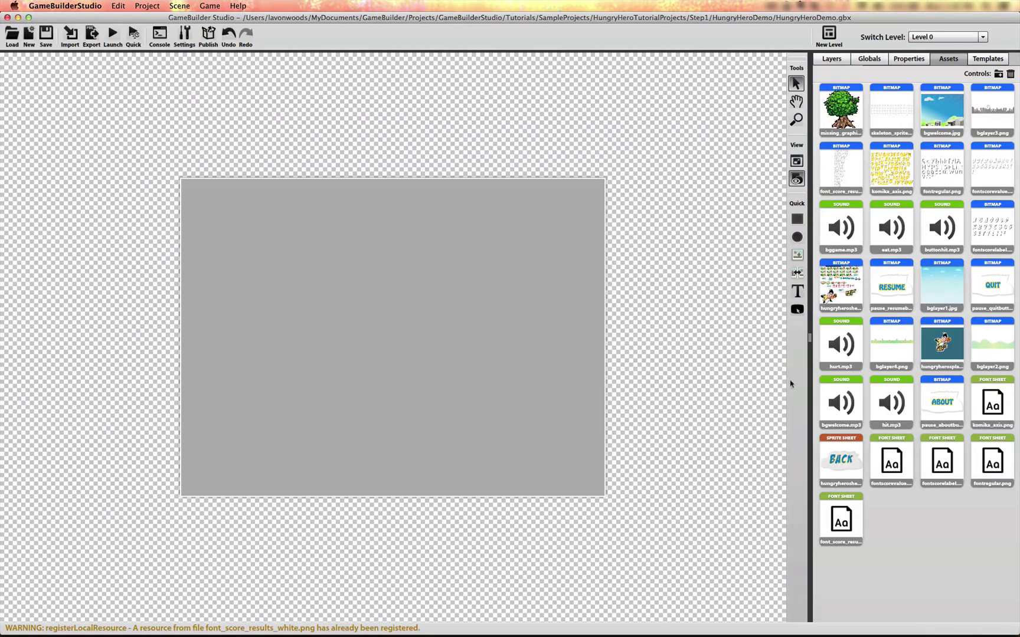
{"action": "left_click", "coordinate": [840, 460]}
{"action": "double_click", "coordinate": [841, 460]}
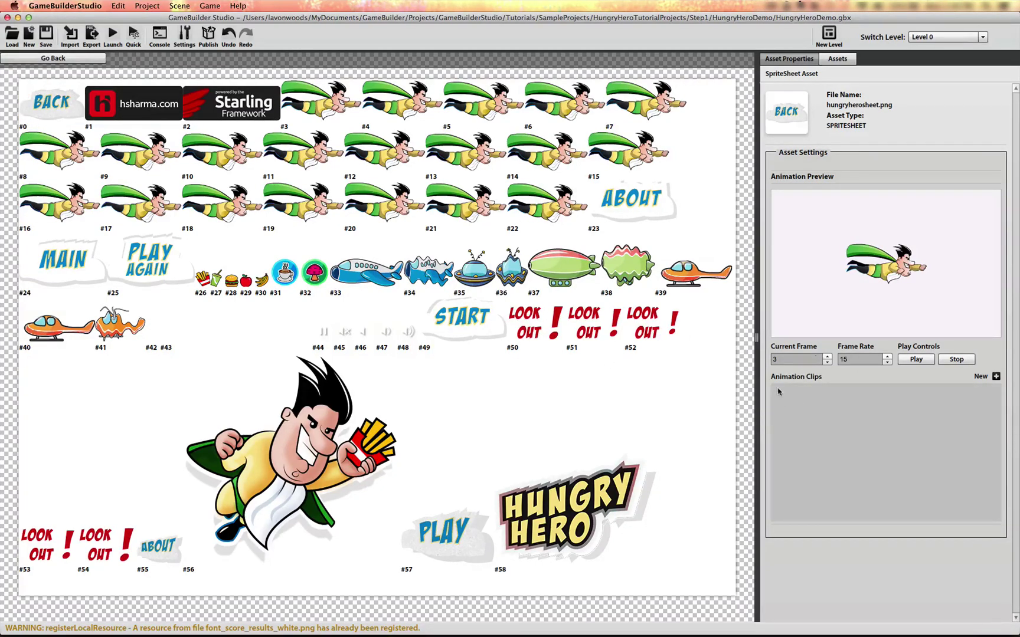
{"action": "left_click", "coordinate": [86, 57]}
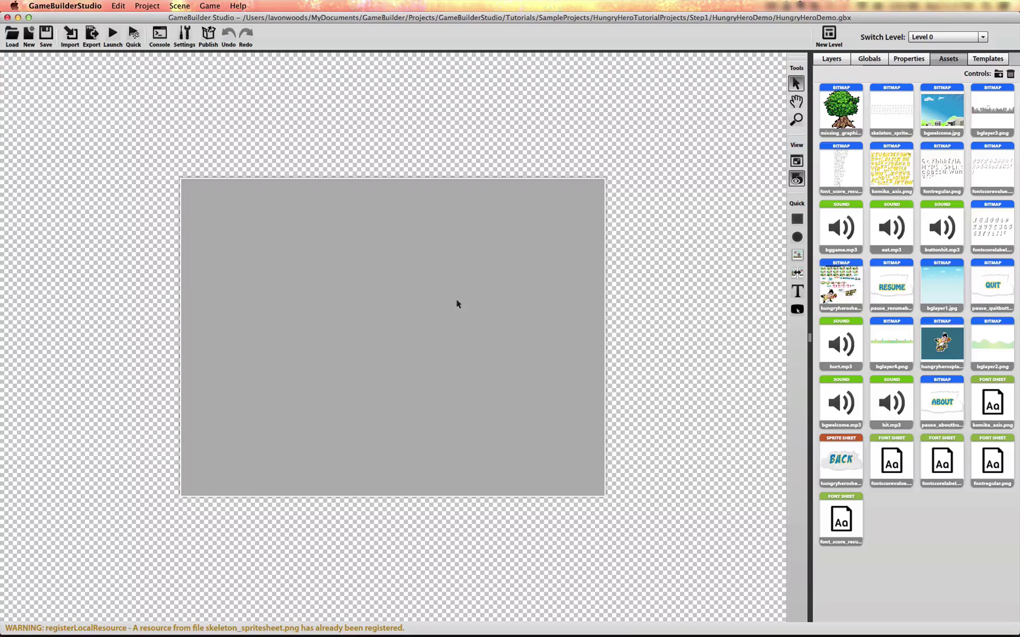
- Set the project screen size to 1024×768 in Settings and apply it
{"action": "left_click", "coordinate": [184, 33]}
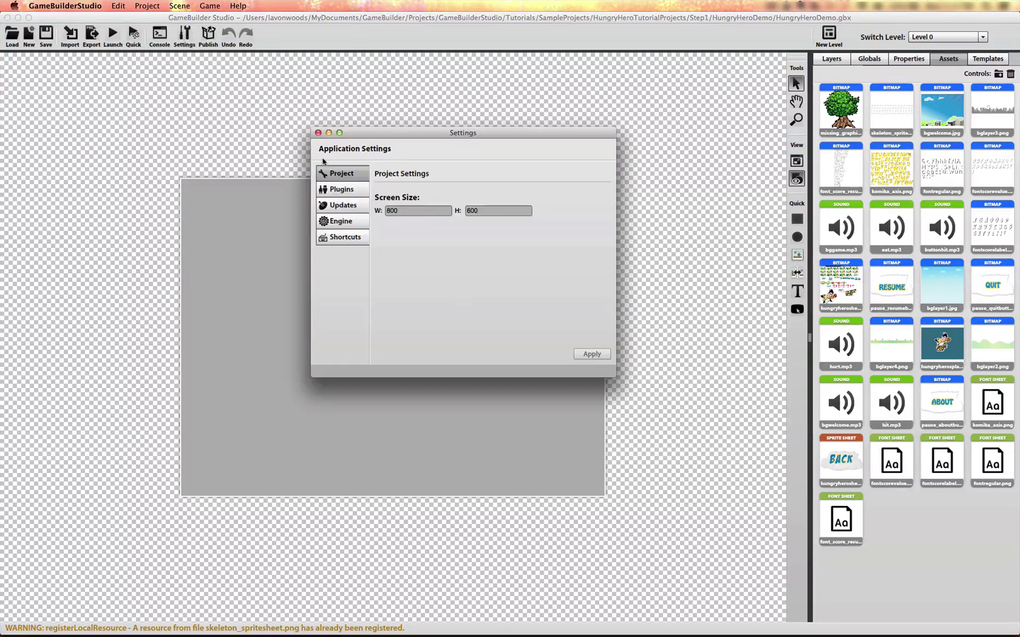
{"action": "double_click", "coordinate": [407, 211]}
{"action": "type", "text": "1024"}
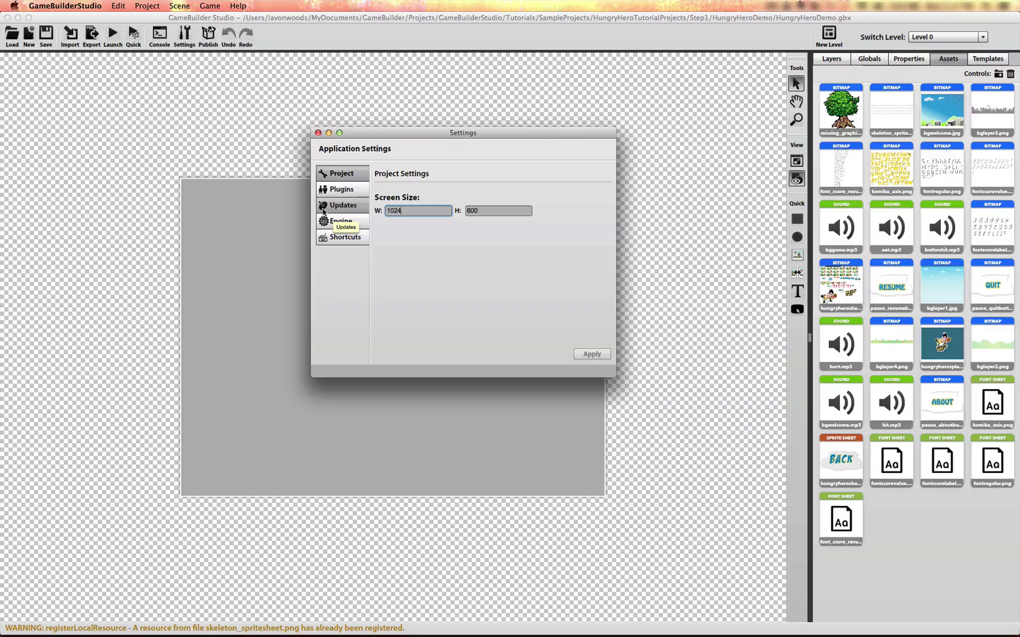
{"action": "key", "text": "Tab"}
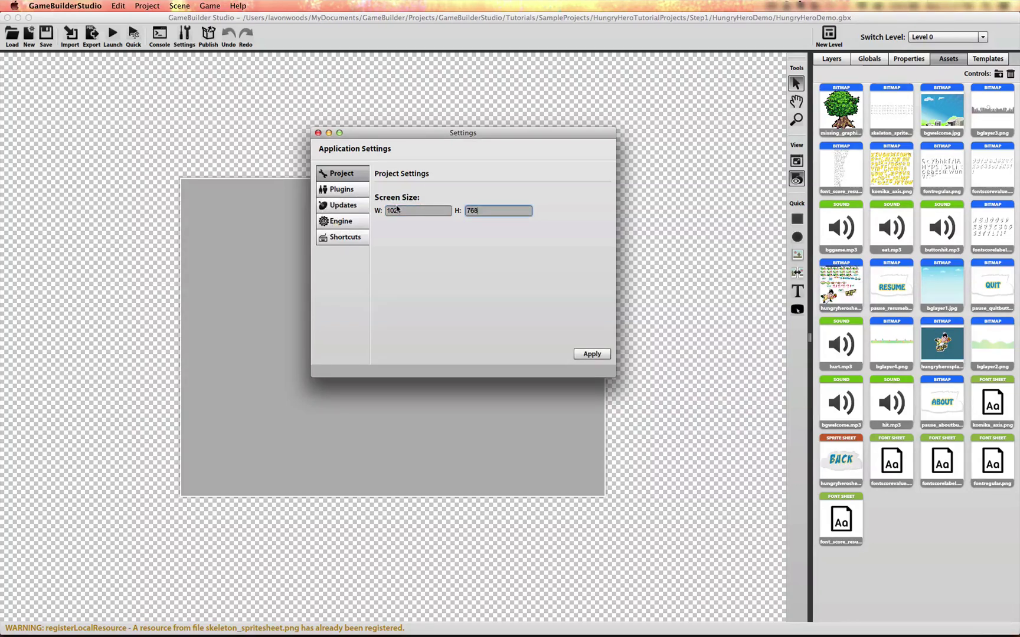
{"action": "left_click", "coordinate": [591, 354]}
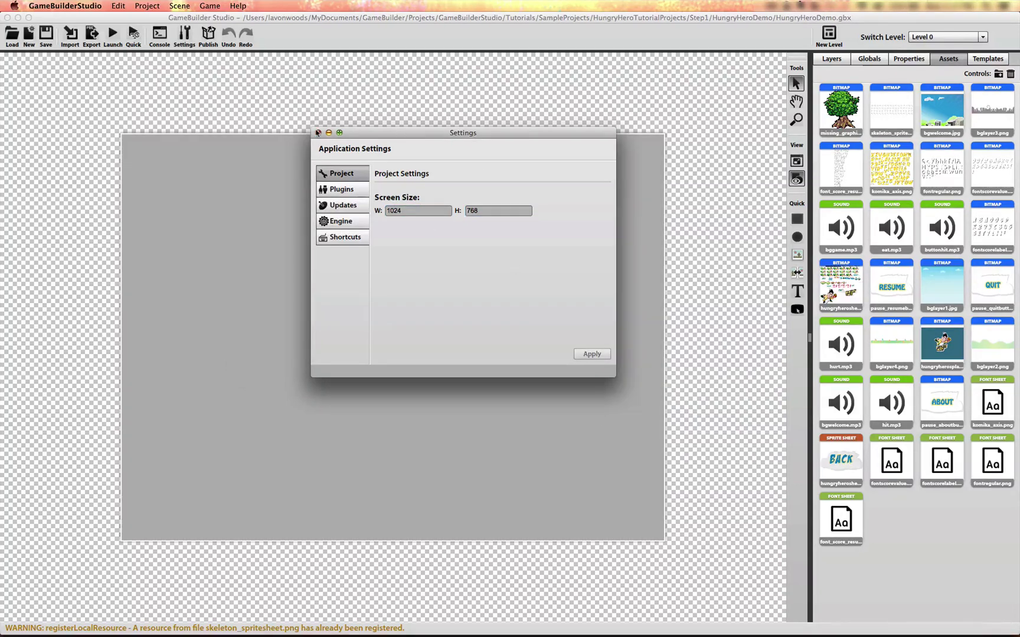
{"action": "left_click", "coordinate": [318, 132]}
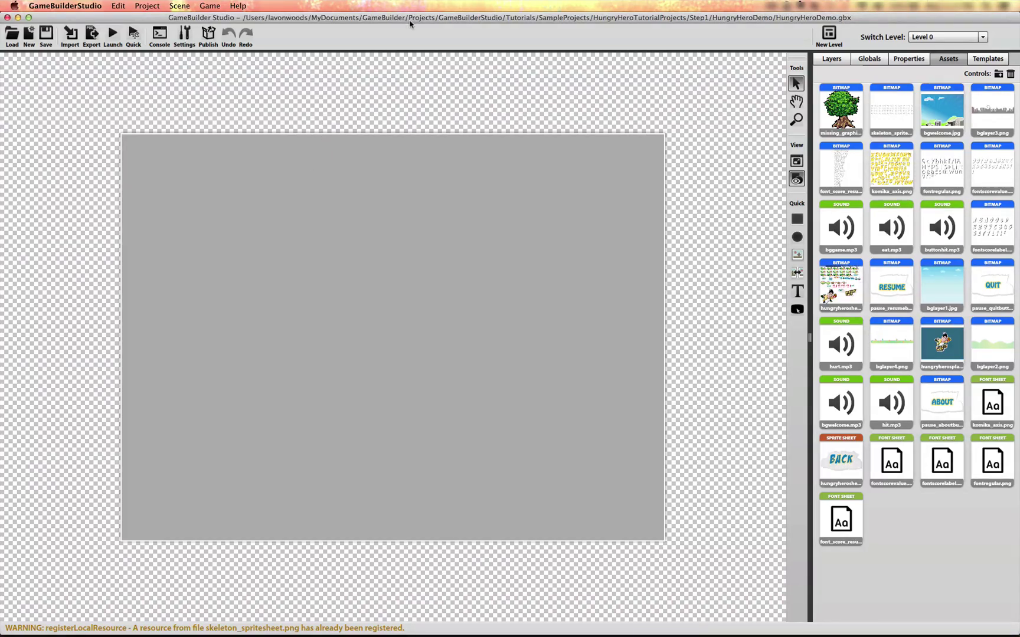
{"action": "left_click", "coordinate": [203, 37]}
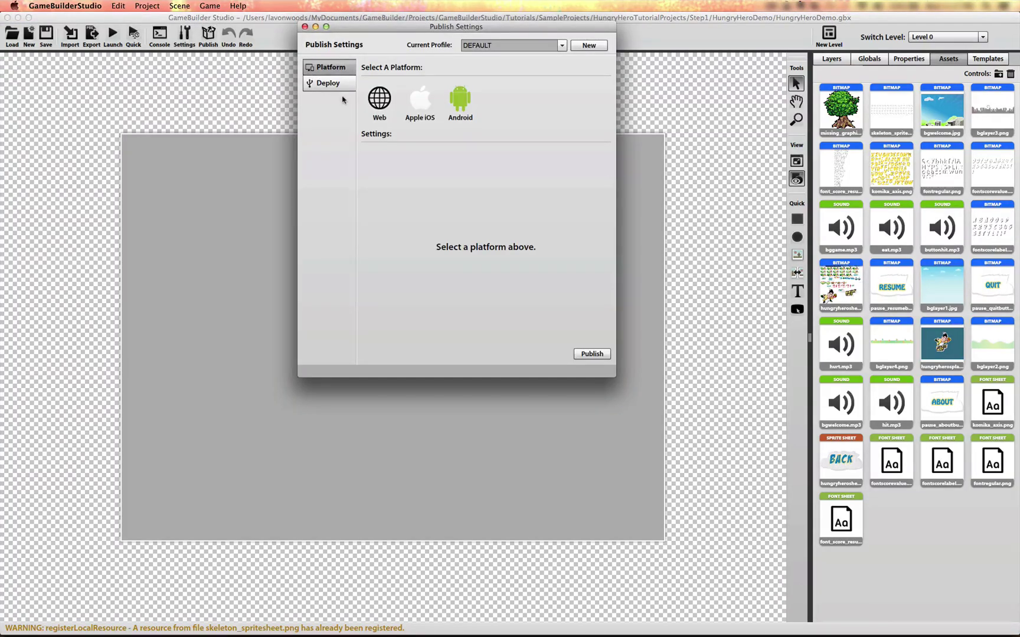
{"action": "left_click", "coordinate": [421, 105]}
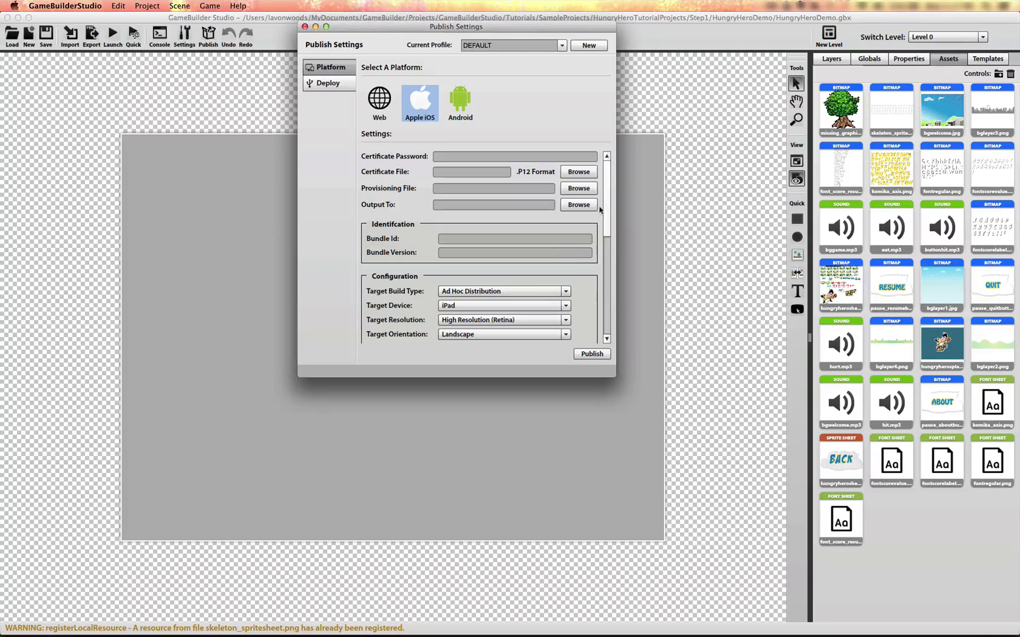
{"action": "left_click_drag", "start_coordinate": [608, 186], "coordinate": [609, 302]}
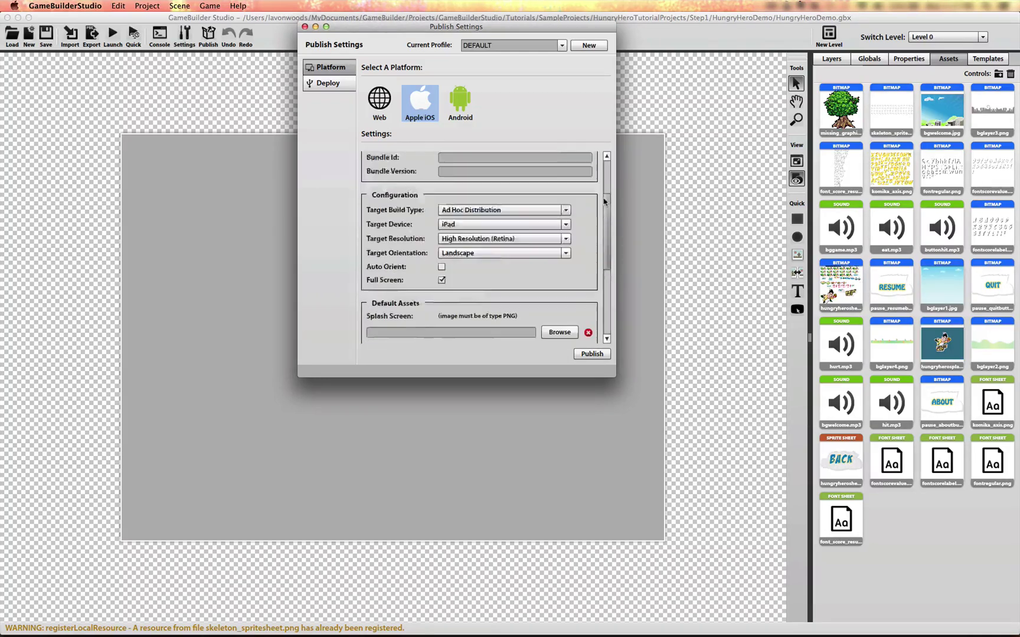
{"action": "scroll", "coordinate": [604, 201], "scroll_direction": "up", "scroll_amount": 5}
{"action": "left_click_drag", "start_coordinate": [614, 374], "coordinate": [712, 508]}
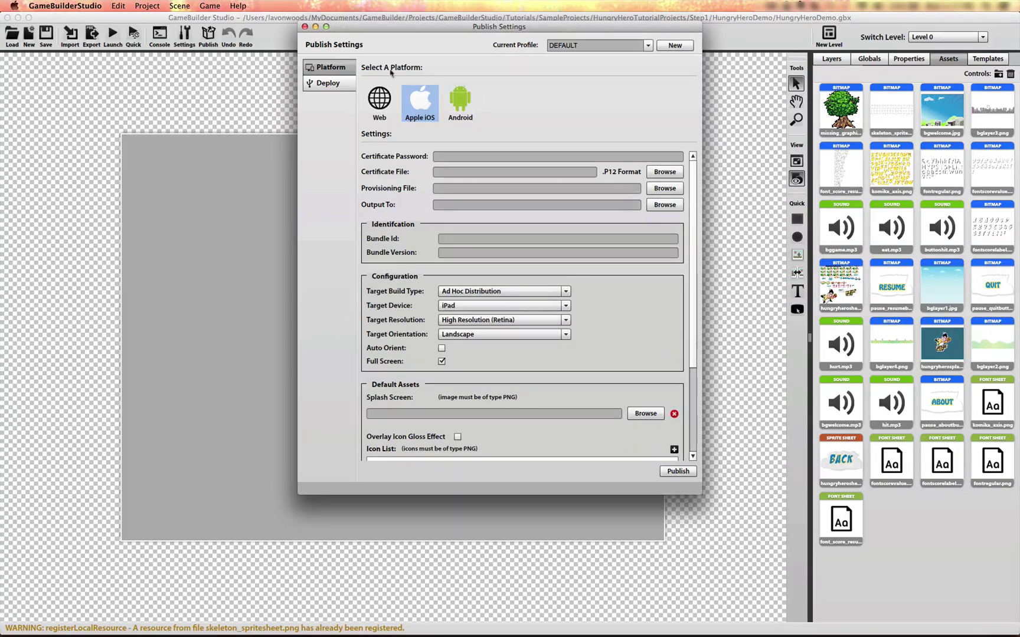
{"action": "left_click", "coordinate": [305, 27]}
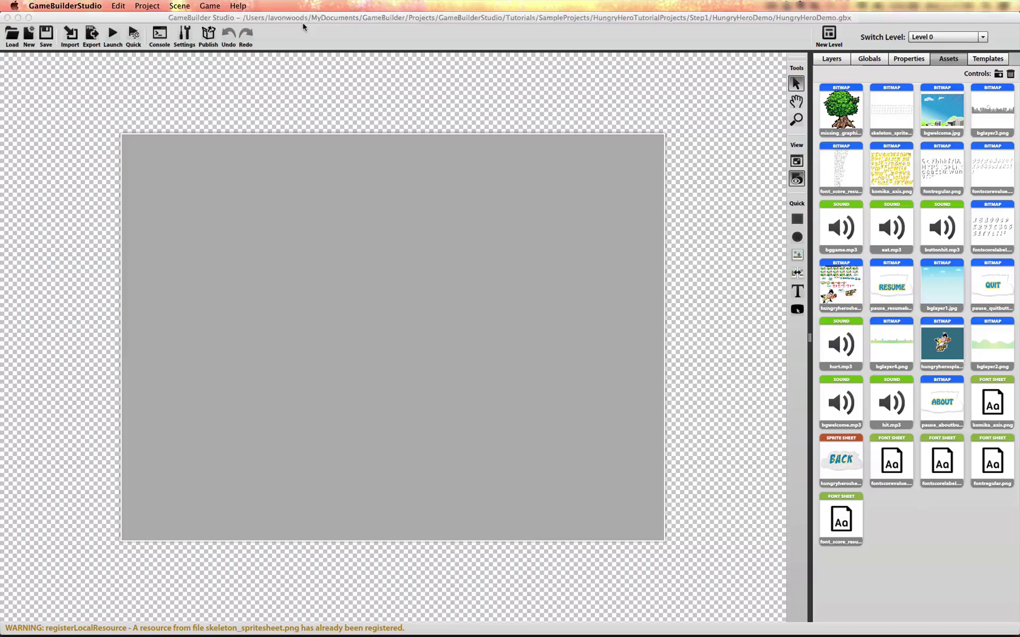